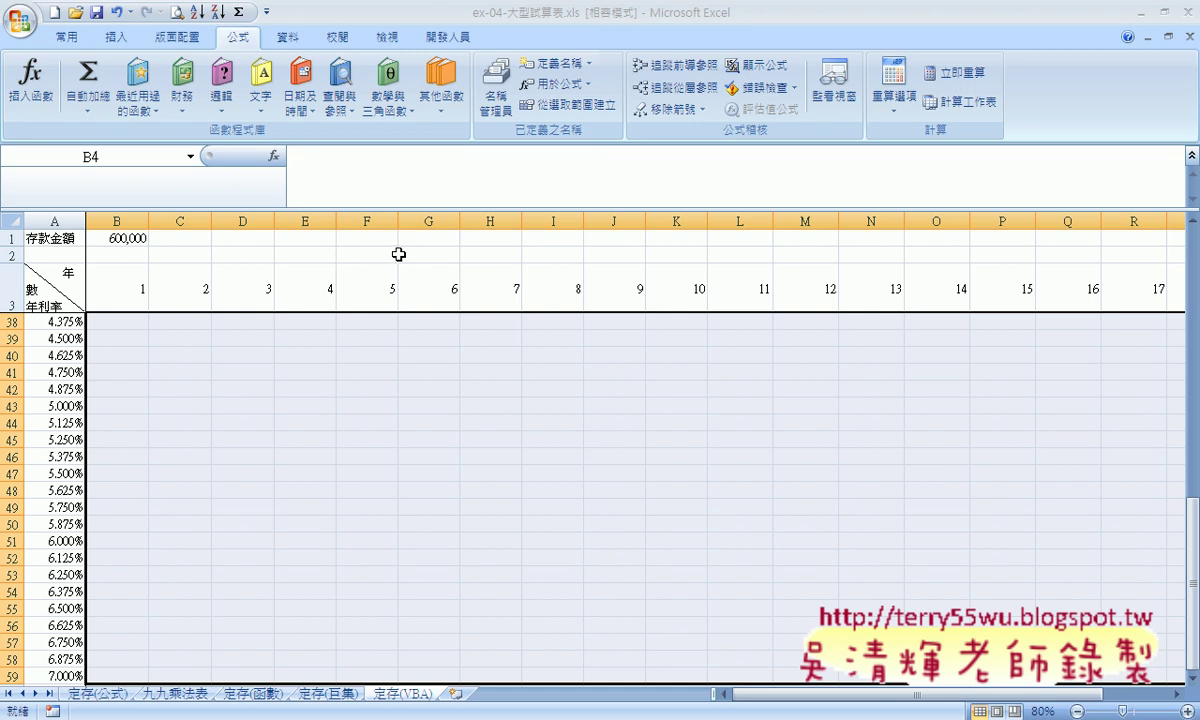
Clear the range selection on the 定存(VBA) sheet by clicking cell B38.
click(120, 322)
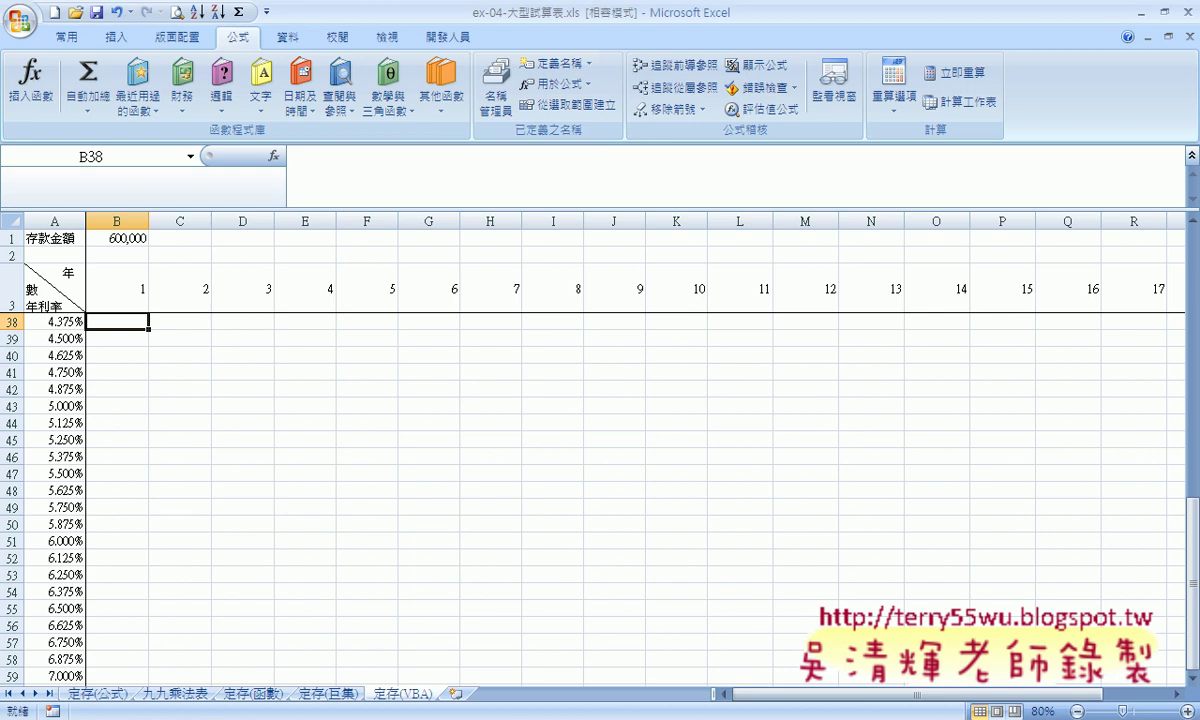
Review the PowerPoint lesson slides back to slide 19, ending on slide 20 錄製巨集.
click(830, 719)
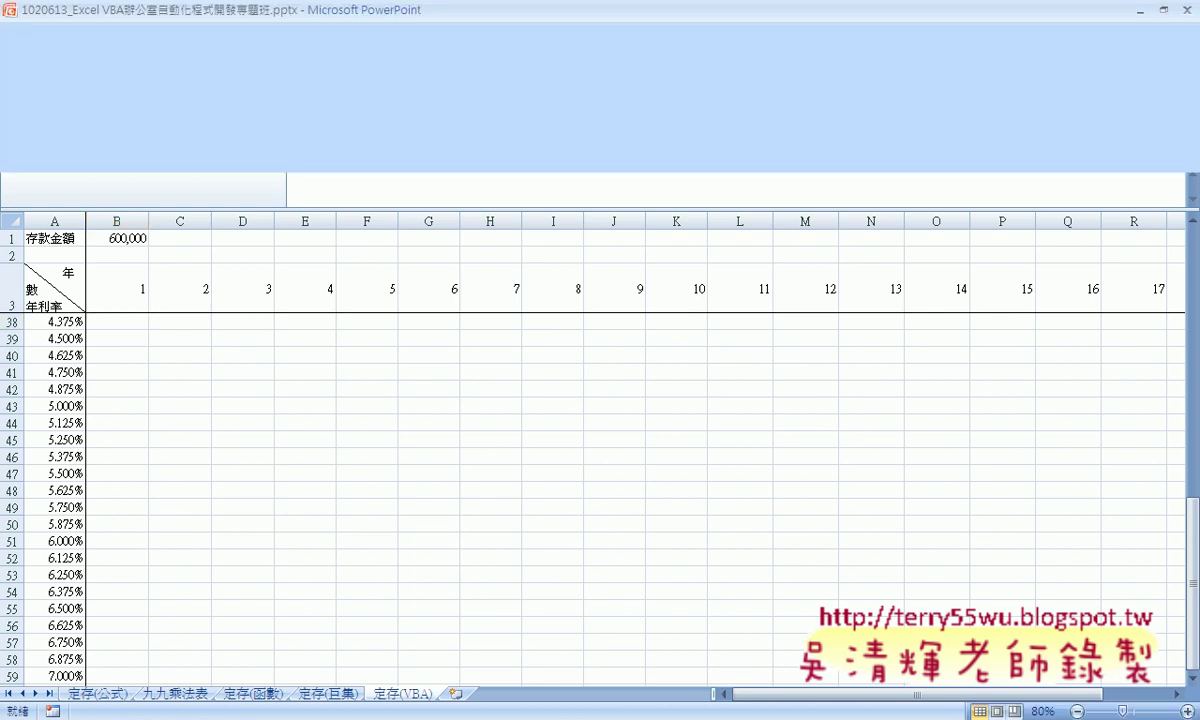
scroll(700, 393, up, 1)
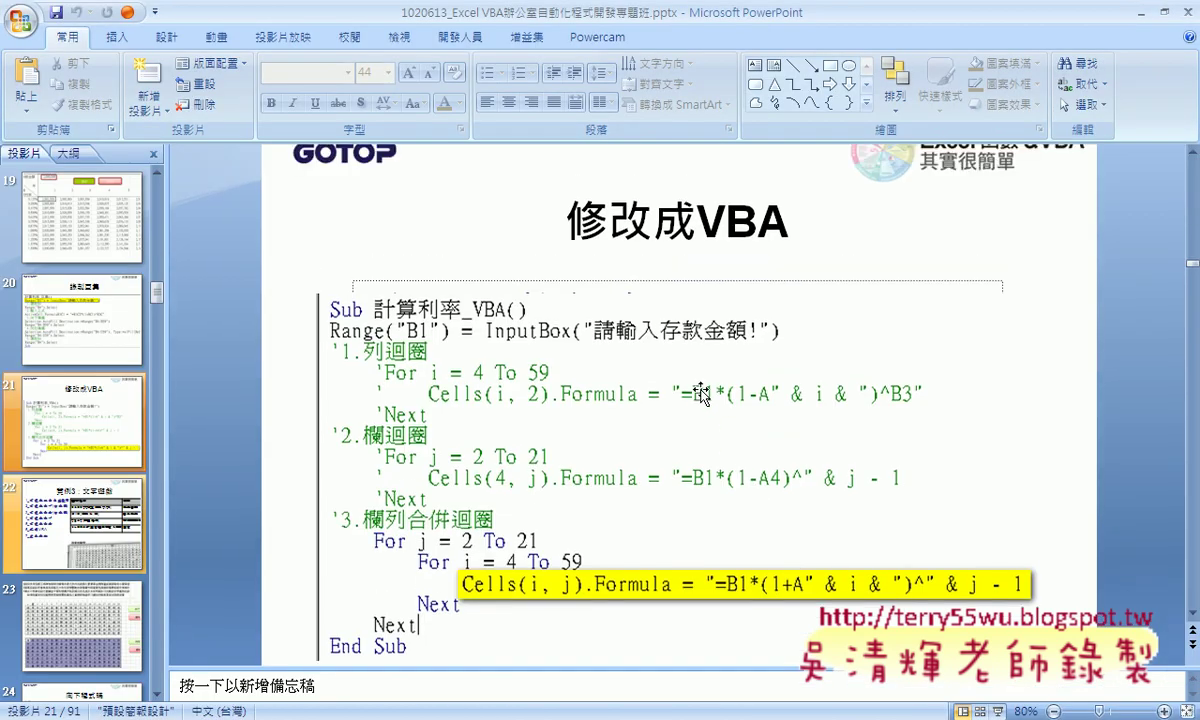
scroll(700, 393, up, 1)
scroll(700, 393, up, 3)
scroll(703, 396, up, 3)
scroll(703, 396, down, 3)
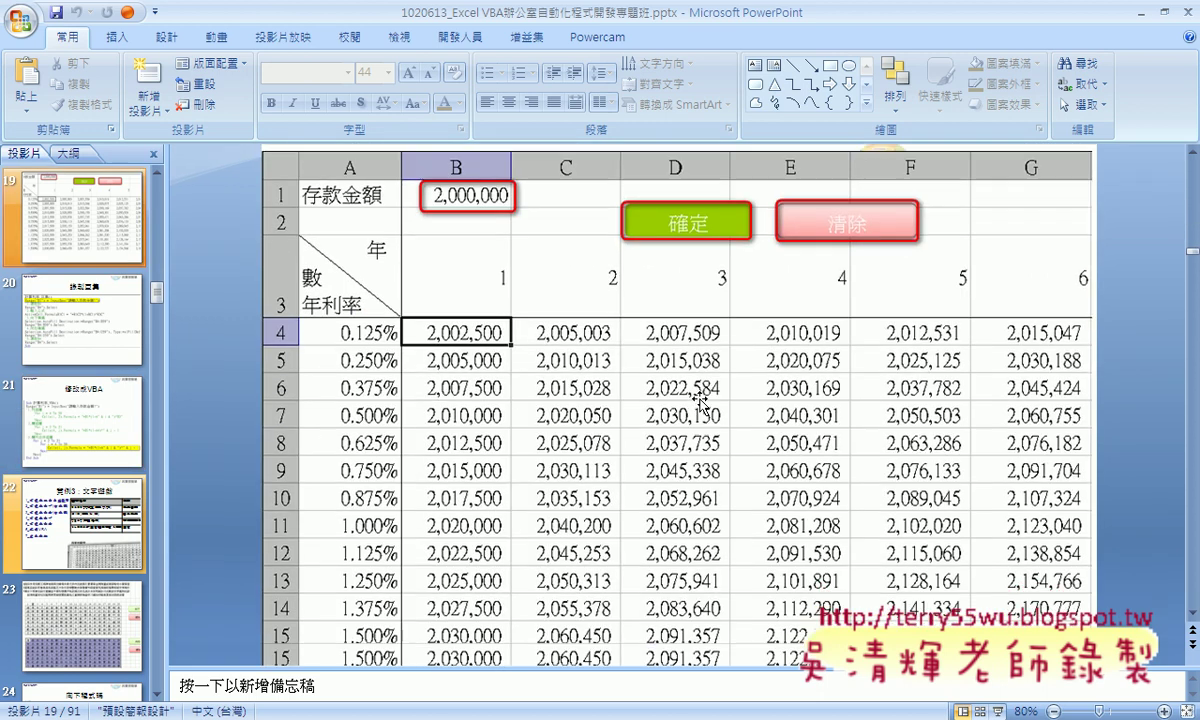
scroll(700, 400, down, 3)
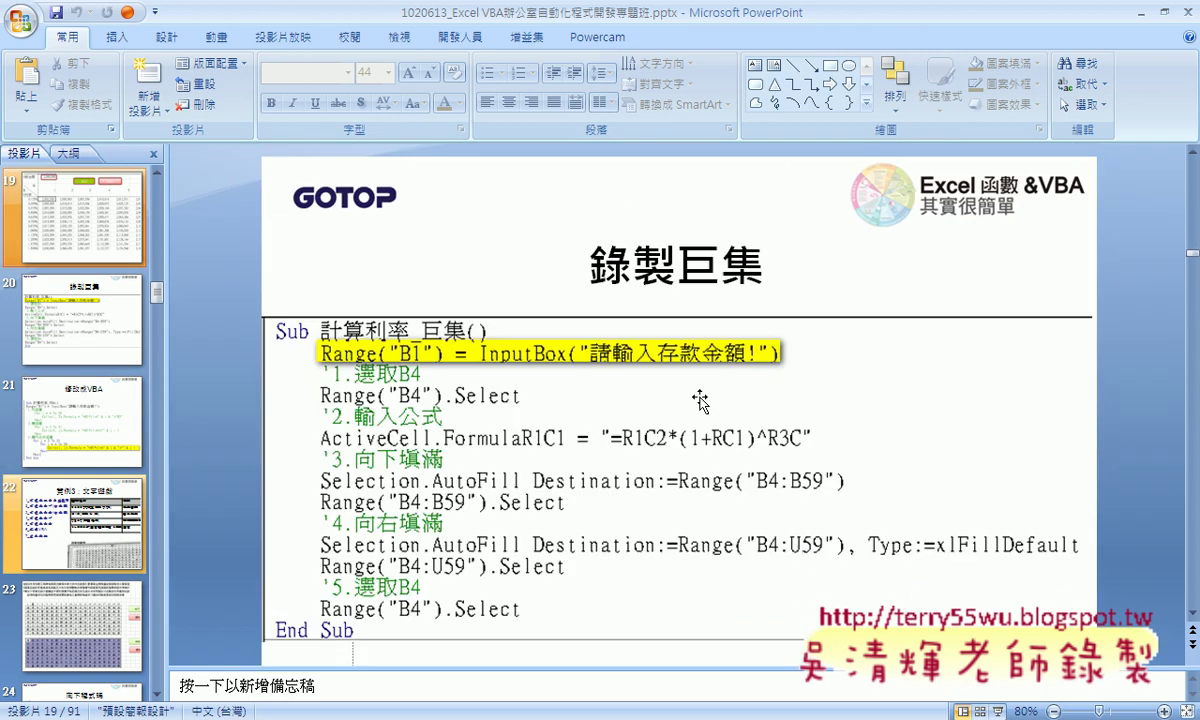
scroll(700, 400, down, 1)
scroll(700, 400, down, 1)
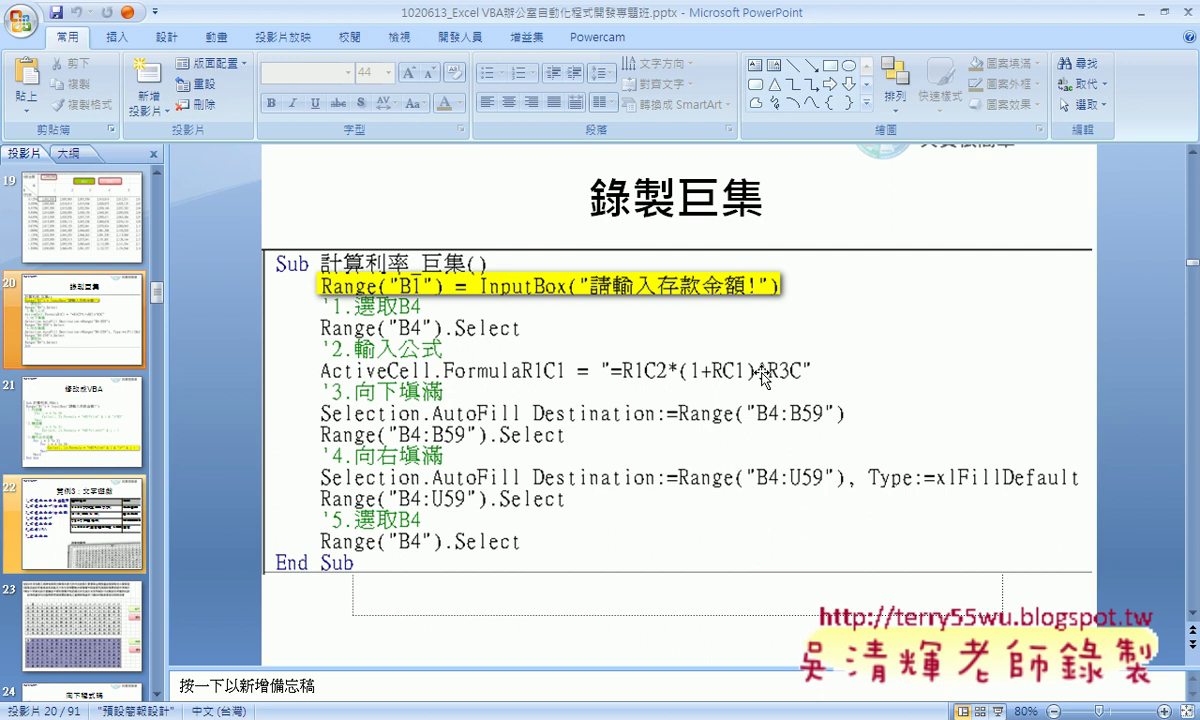
Minimise PowerPoint and return to the ex-04 workbook with a one-line formula bar and the 開發人員 tab showing.
click(1146, 16)
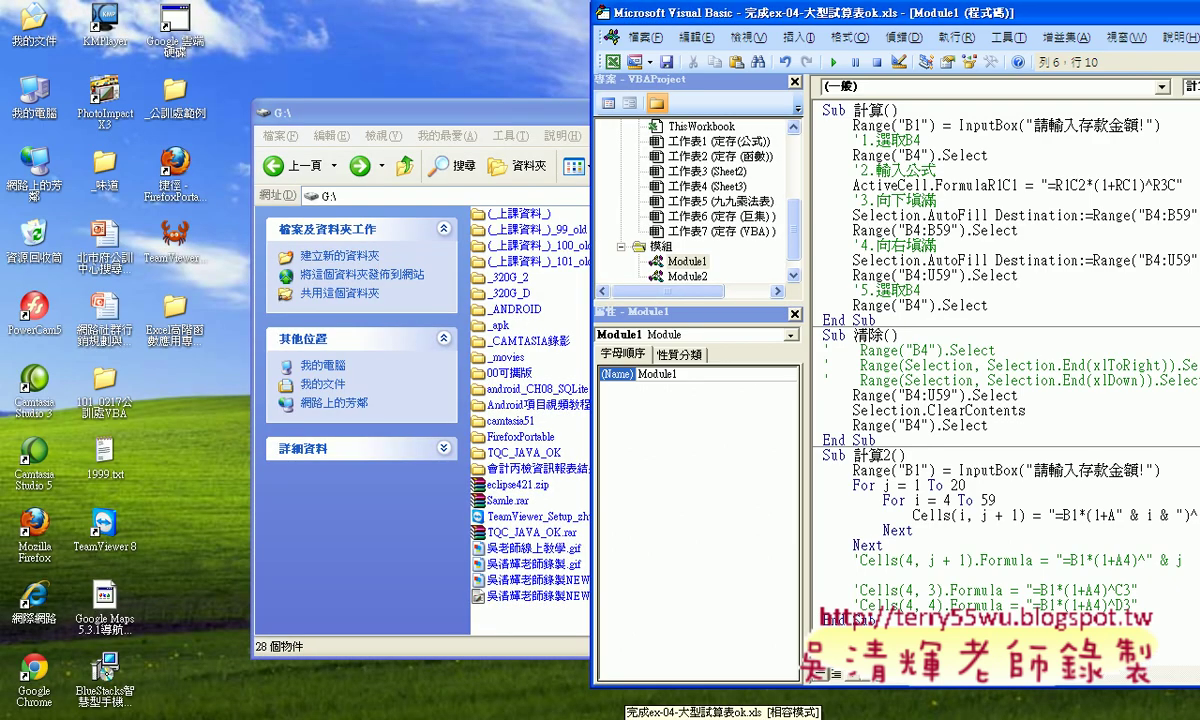
click(710, 712)
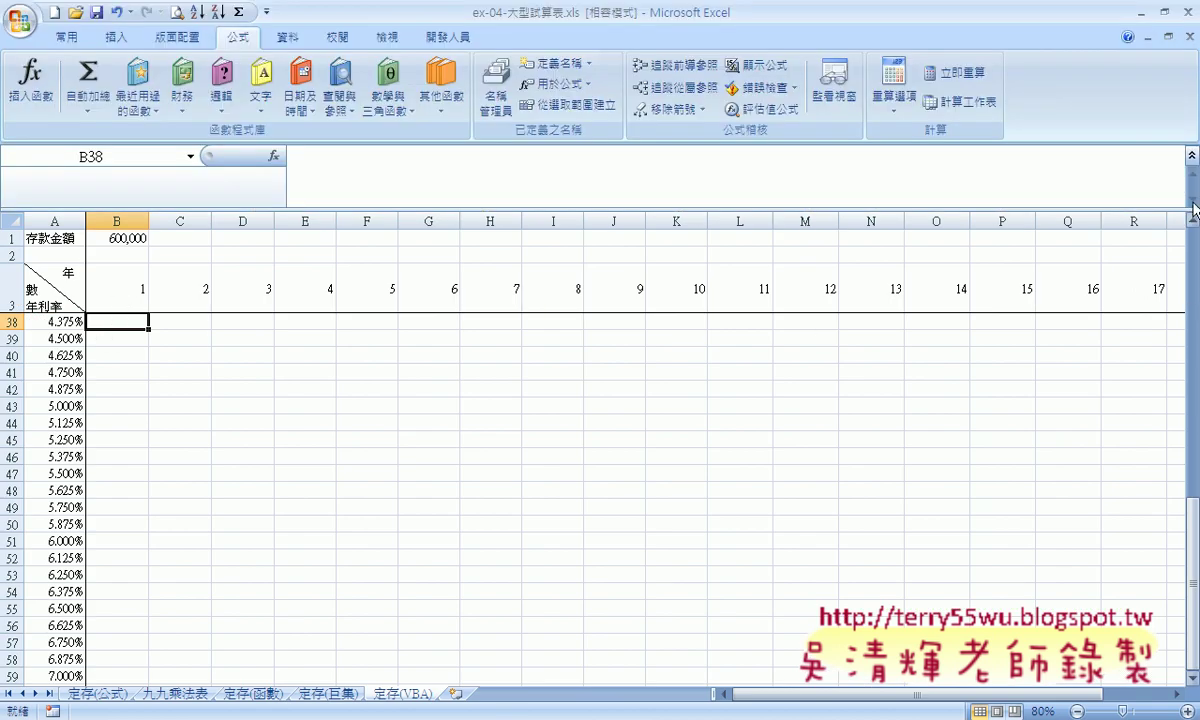
drag(1118, 207, 1118, 160)
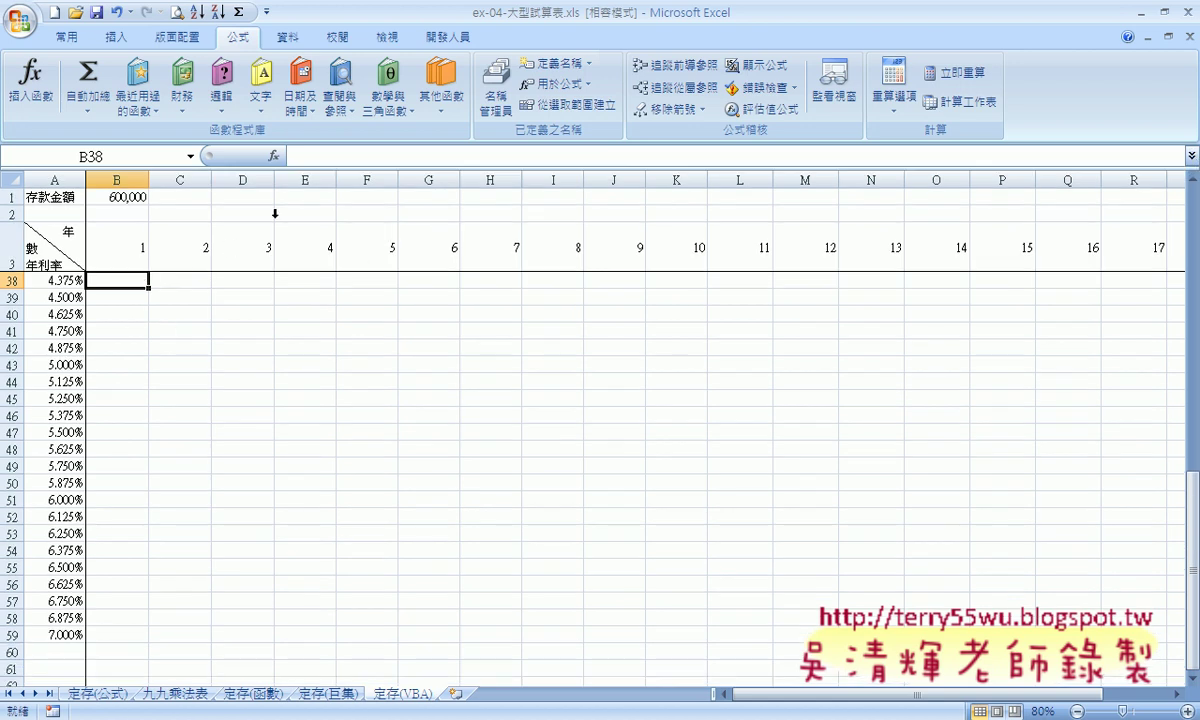
click(471, 45)
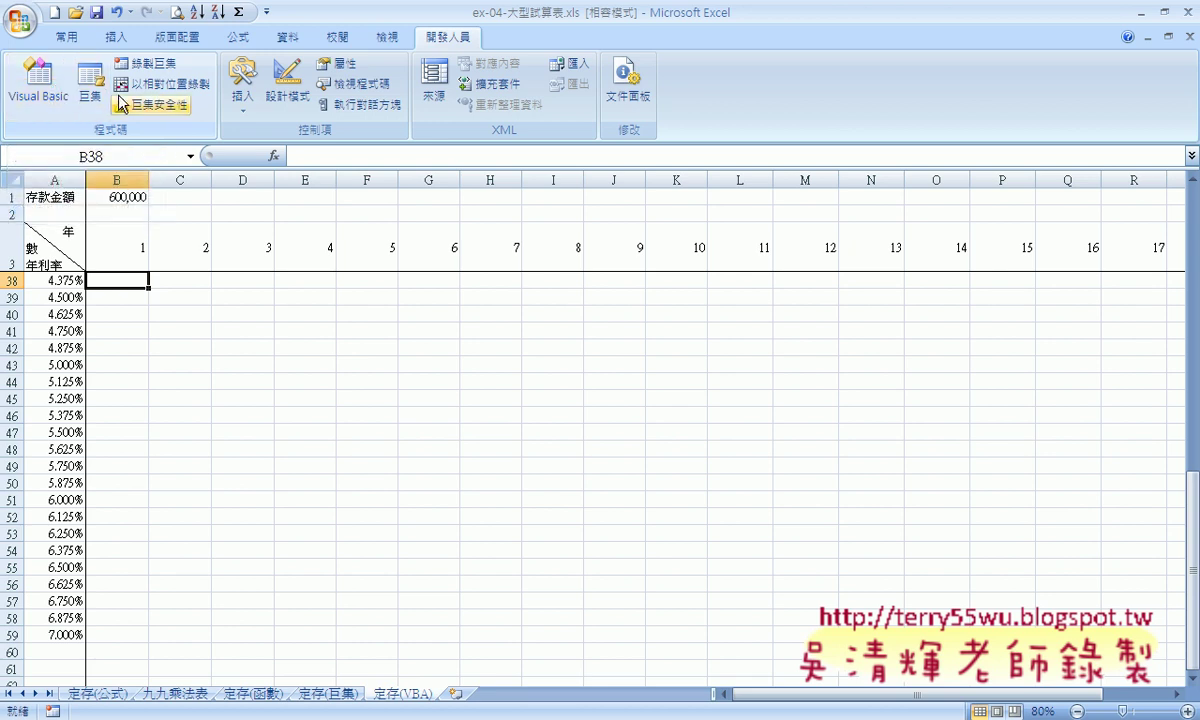
Maximise the Visual Basic editor, close Module1, Module2, Project Explorer and Properties, then exit with Alt+Q.
click(45, 98)
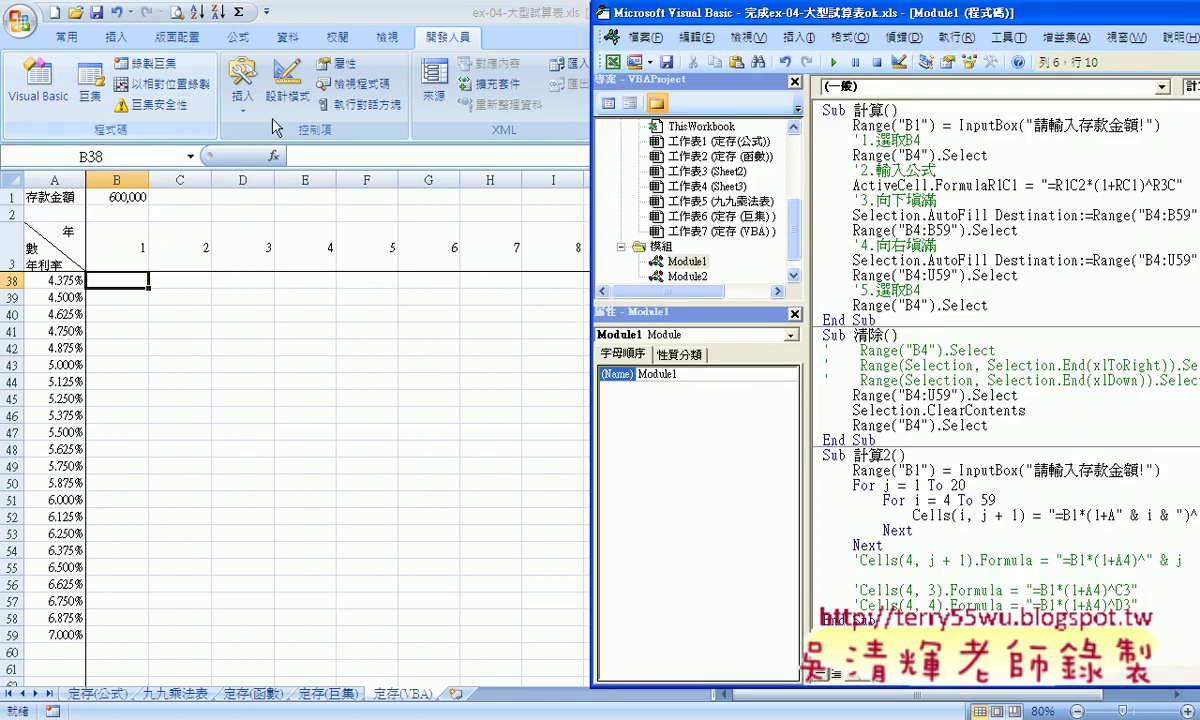
double_click(690, 15)
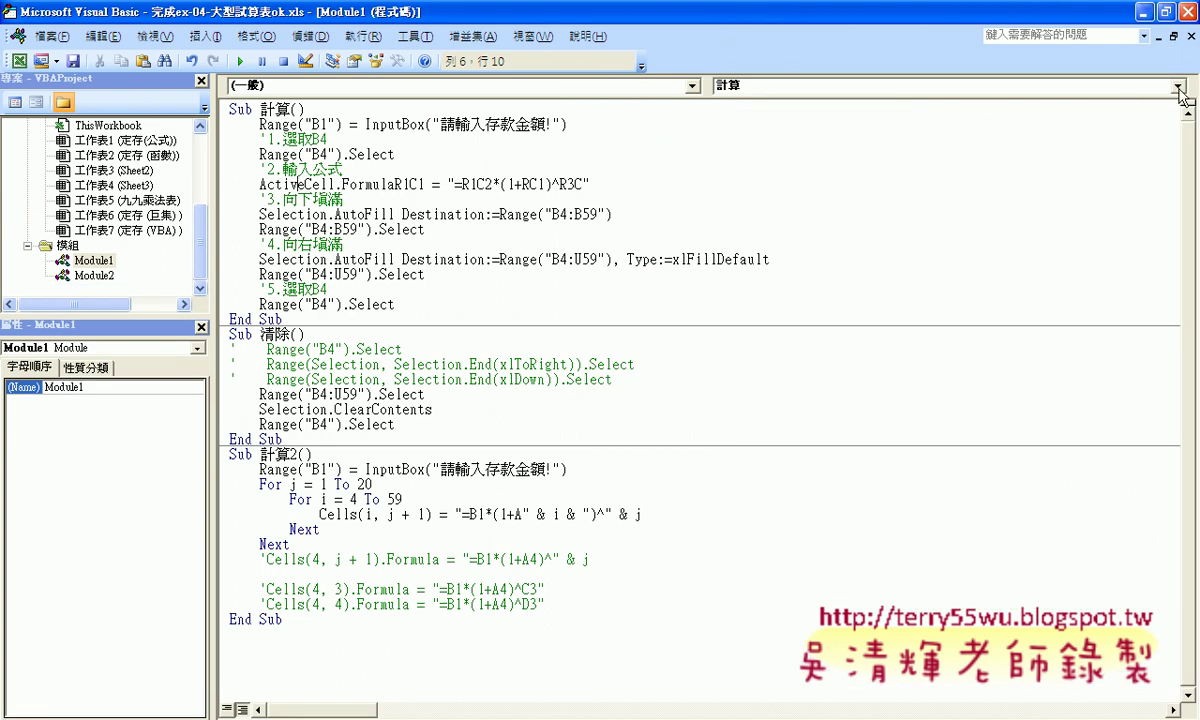
click(1189, 37)
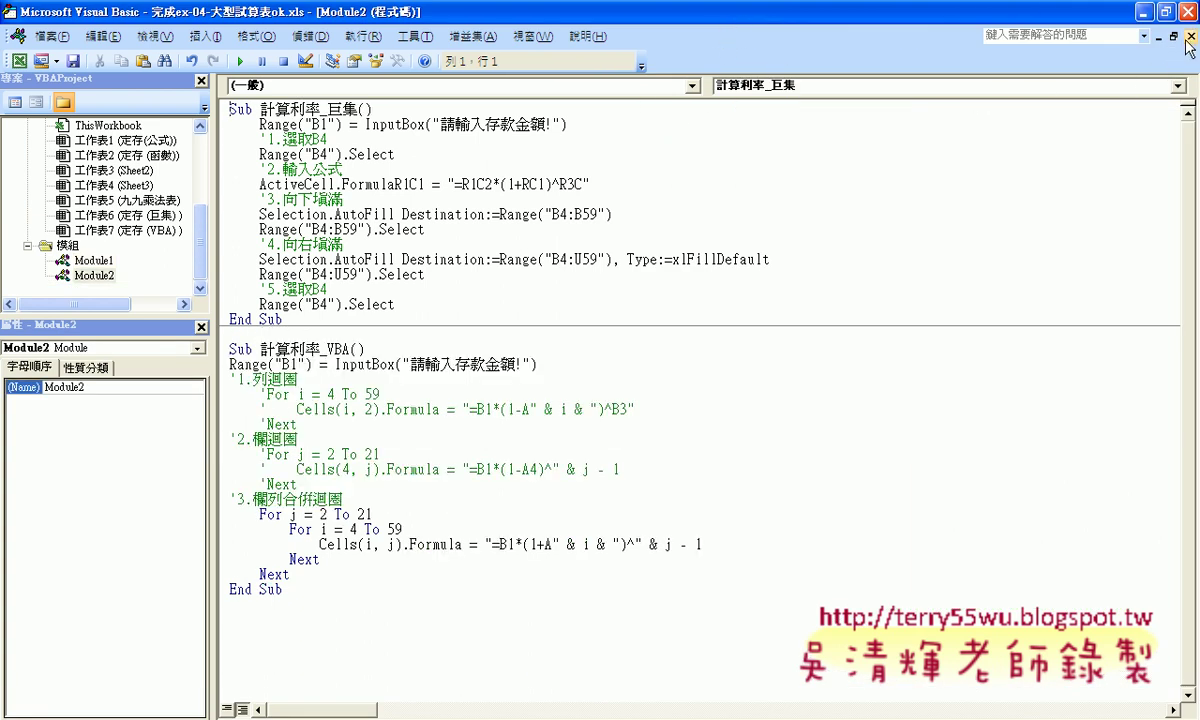
click(1189, 37)
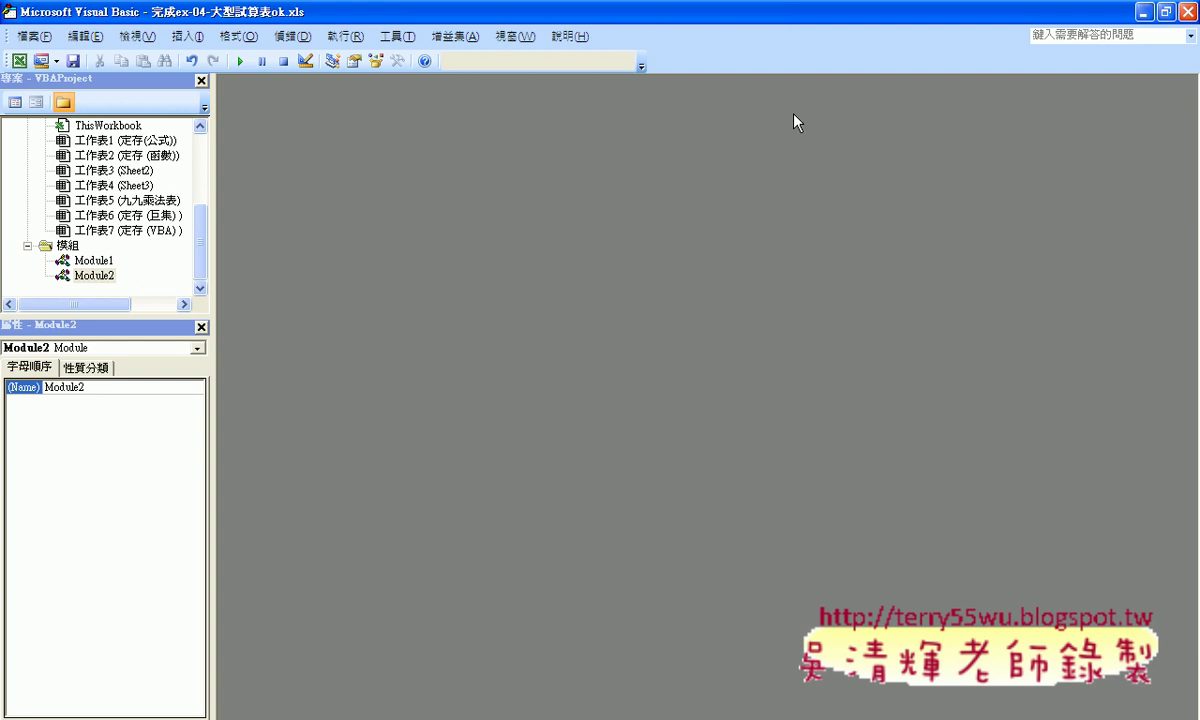
click(201, 81)
click(201, 81)
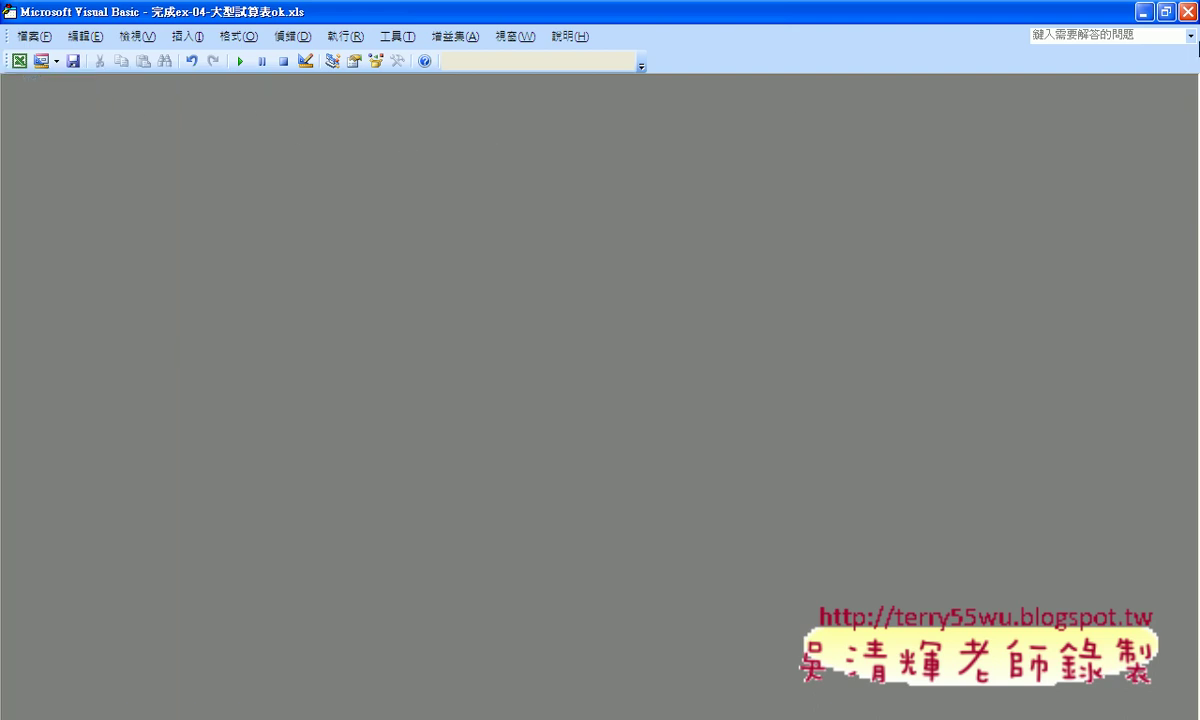
key(alt+q)
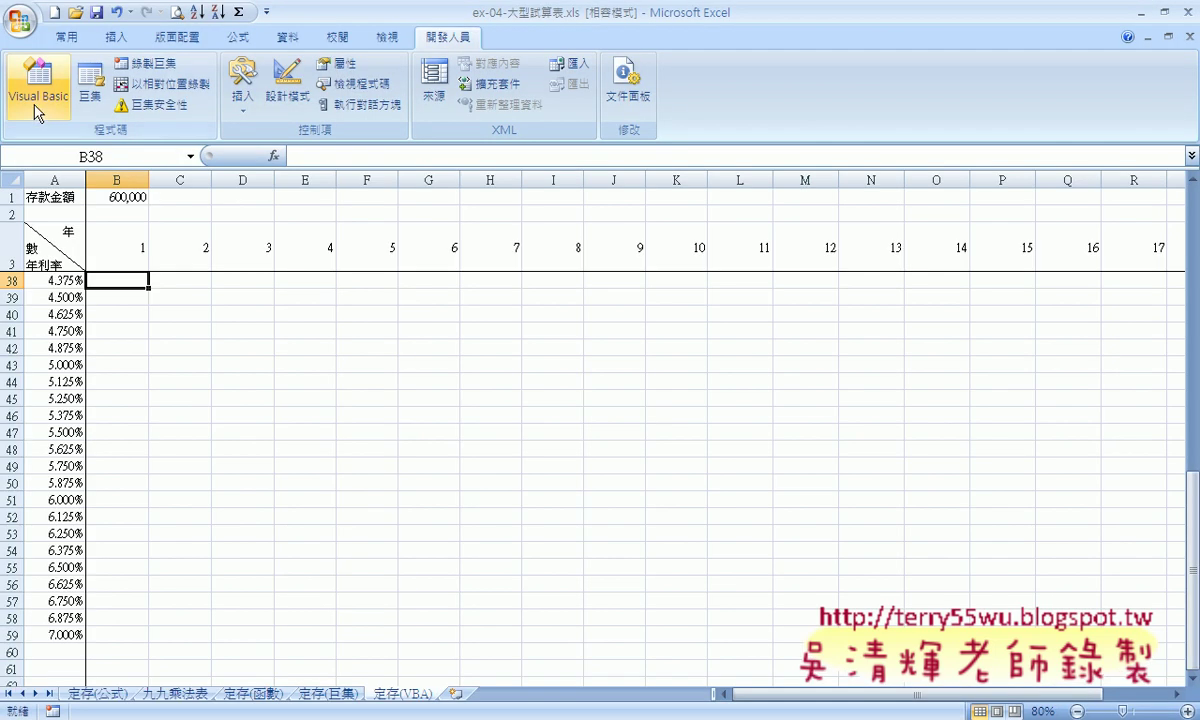
Reopen the Visual Basic editor for ex-04 and bring up its View menu.
click(35, 103)
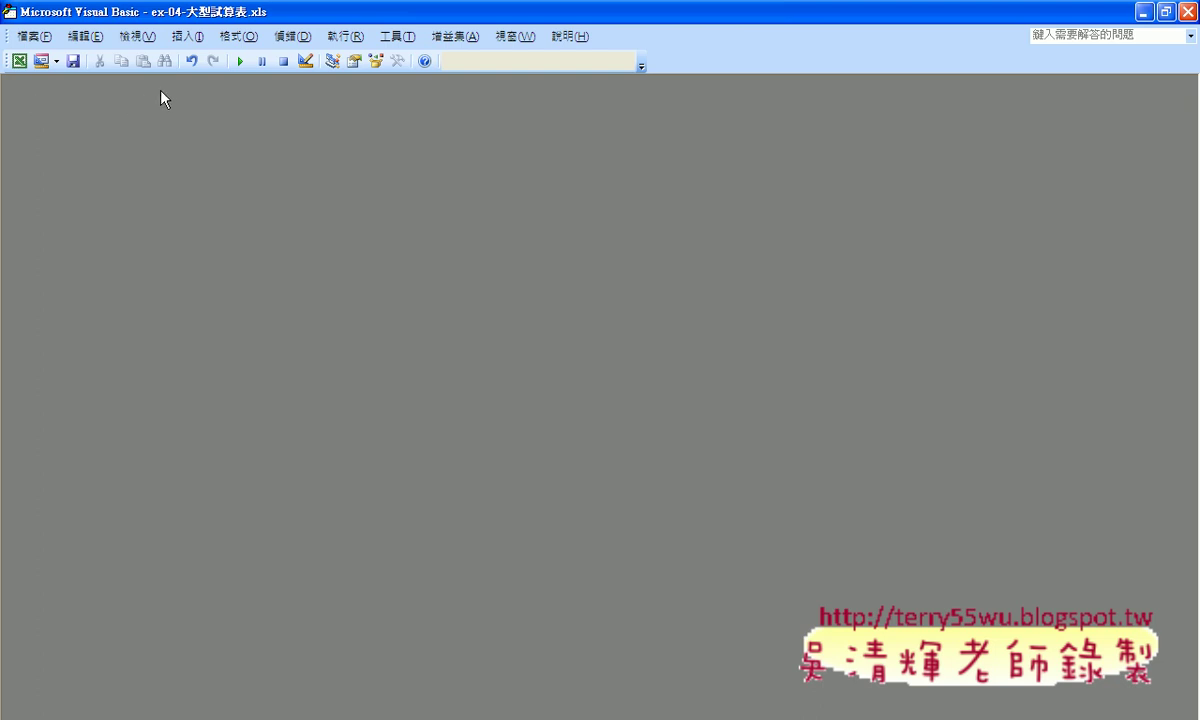
click(155, 36)
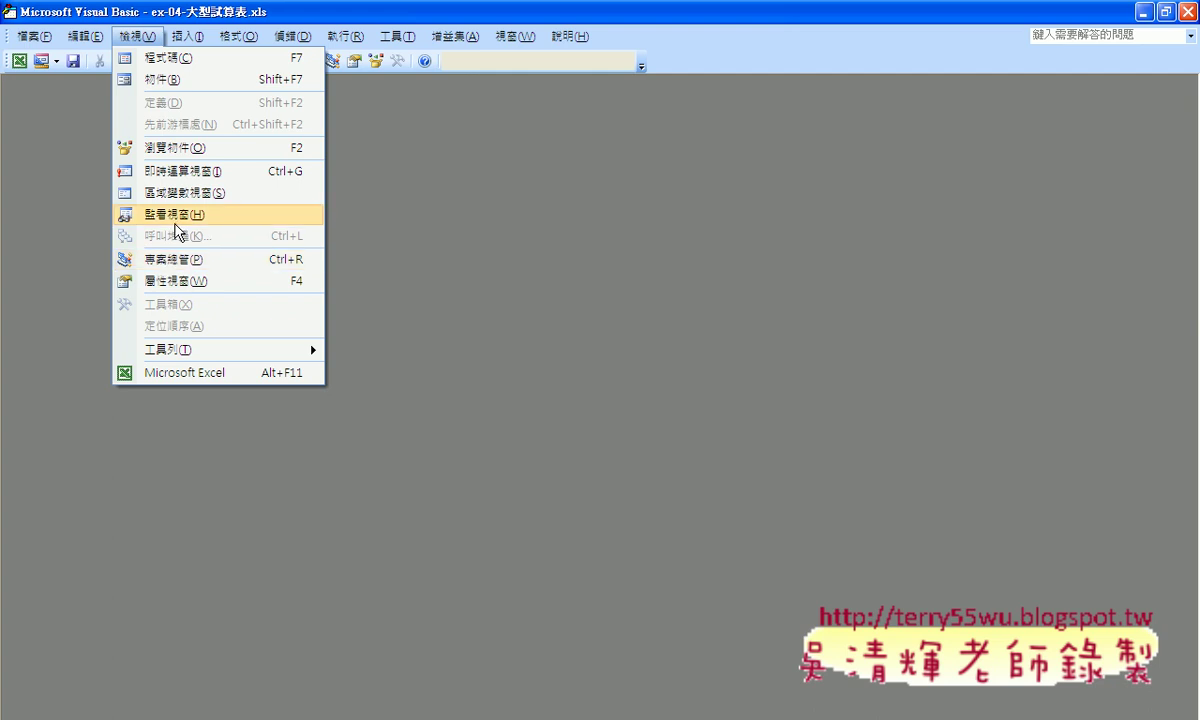
Show Project Explorer and expand the ex-04 VBAProject to list its sheets and ThisWorkbook.
click(158, 258)
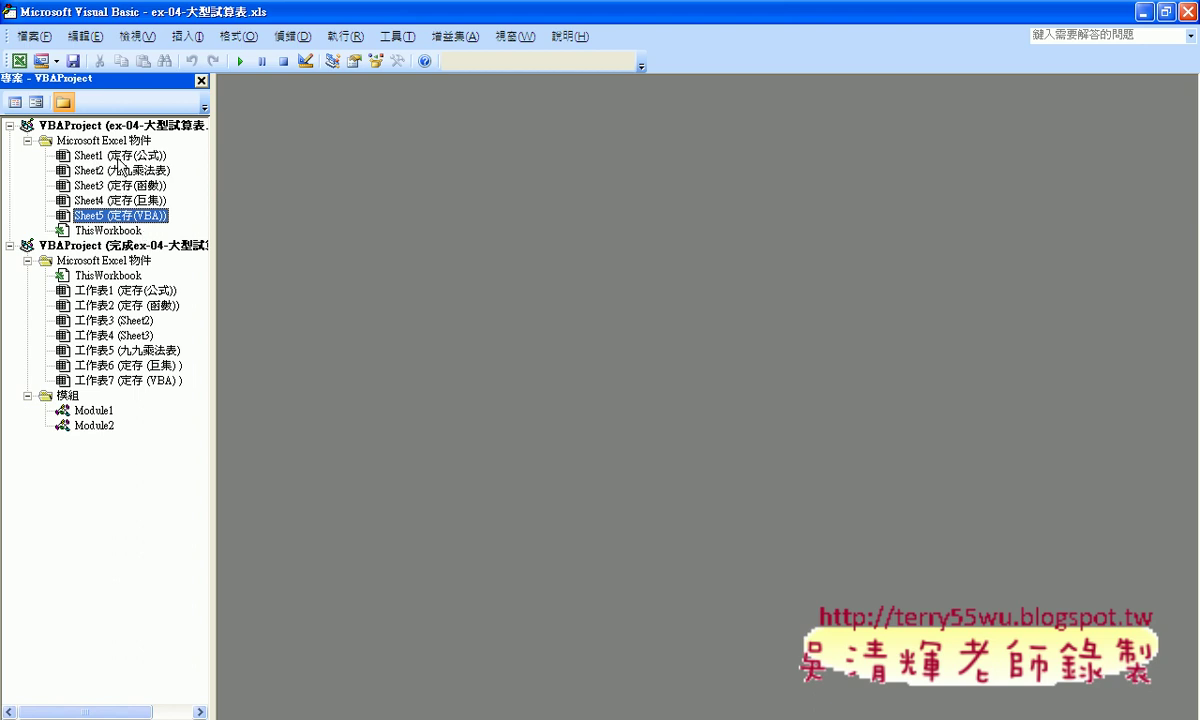
click(152, 130)
double_click(125, 130)
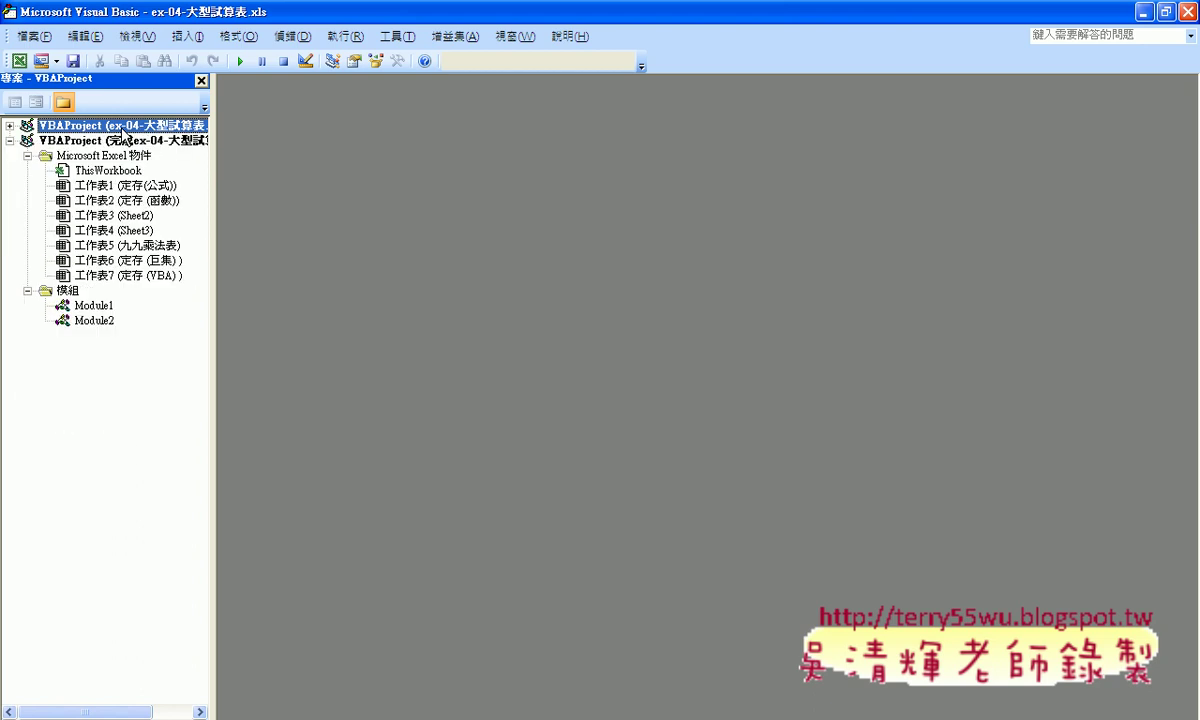
click(9, 125)
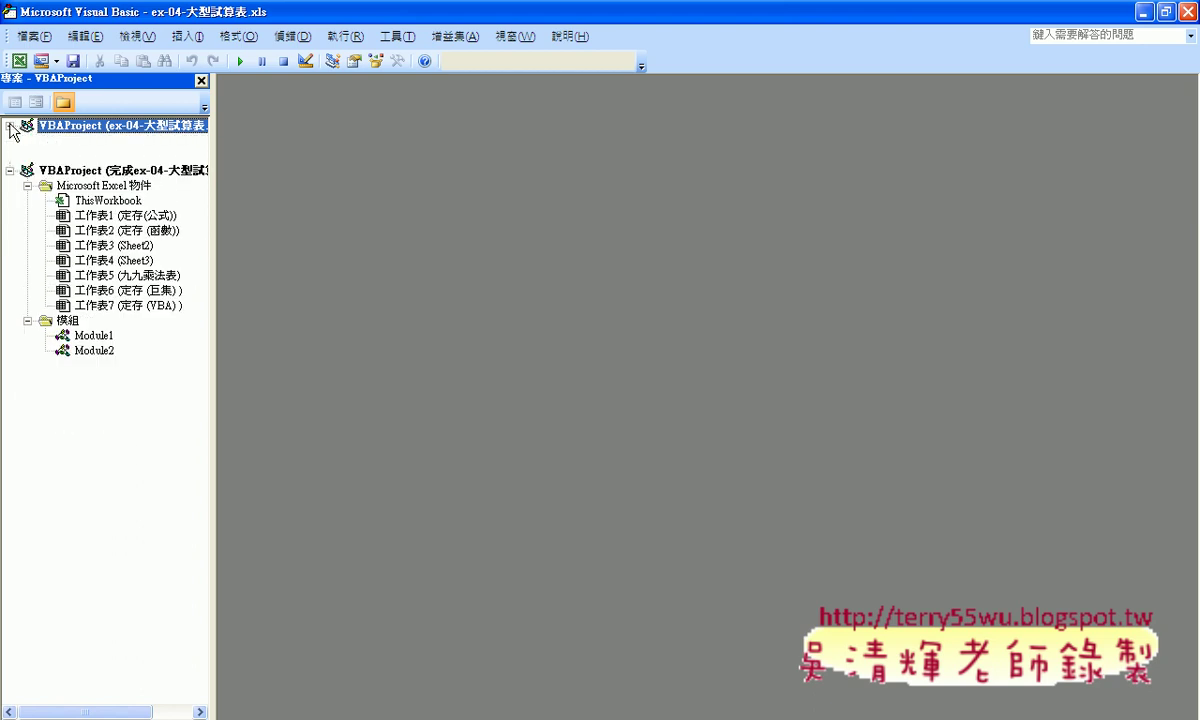
click(9, 125)
click(9, 125)
click(9, 125)
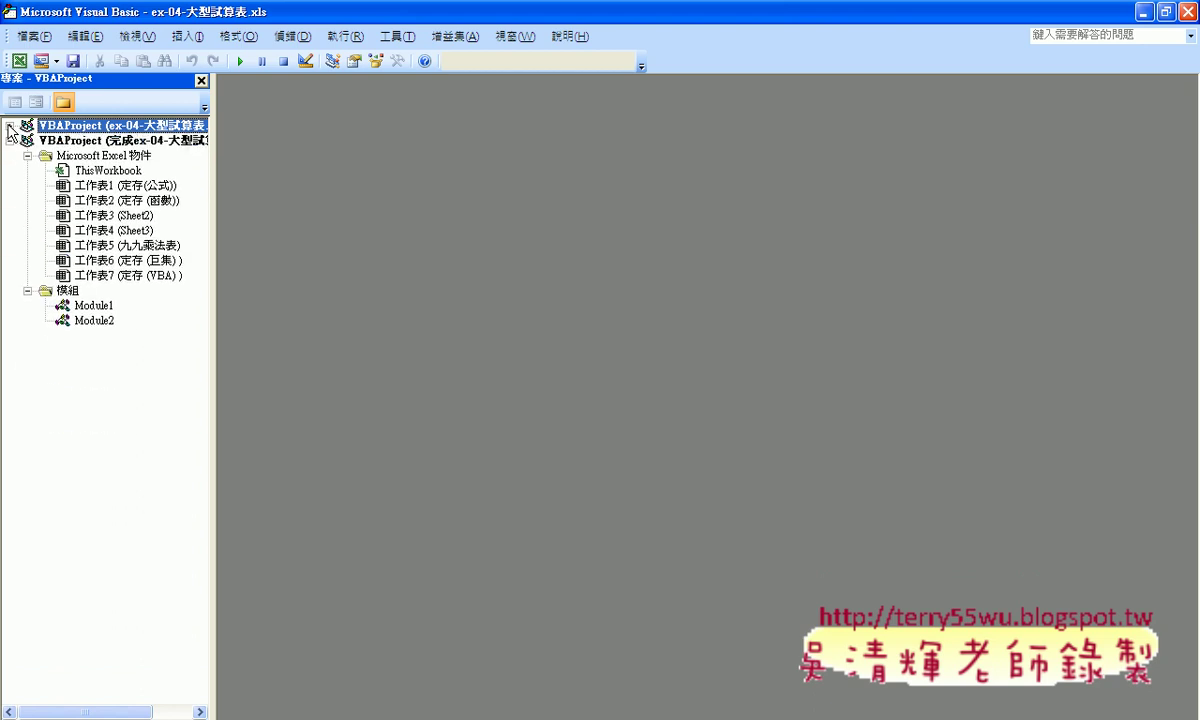
click(9, 125)
click(106, 140)
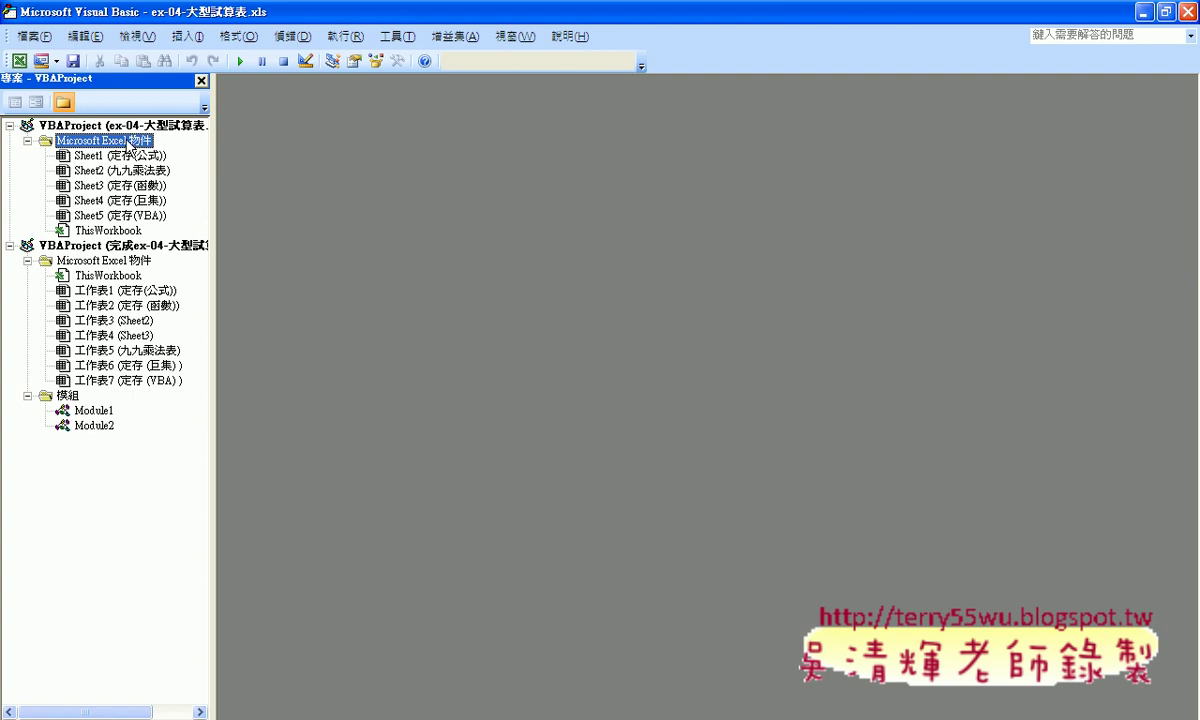
Use the ex-04 VBAProject's right-click Insert > Module to add an empty Module1.
right_click(141, 128)
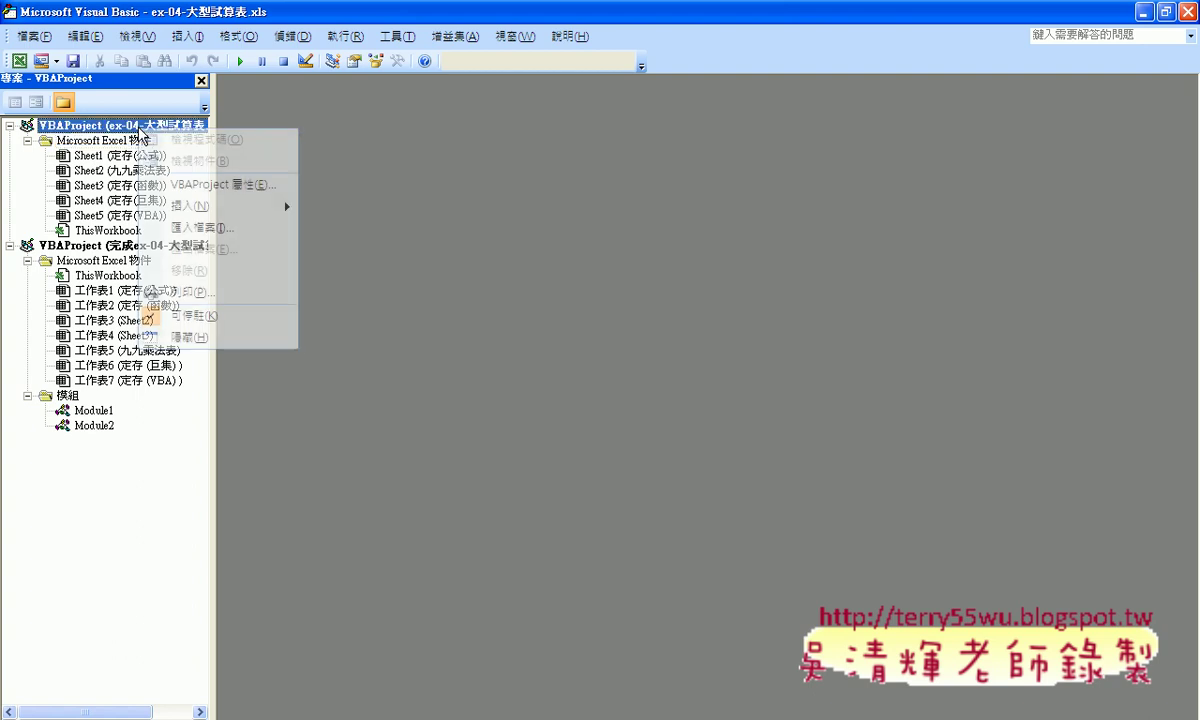
mouse_move(183, 210)
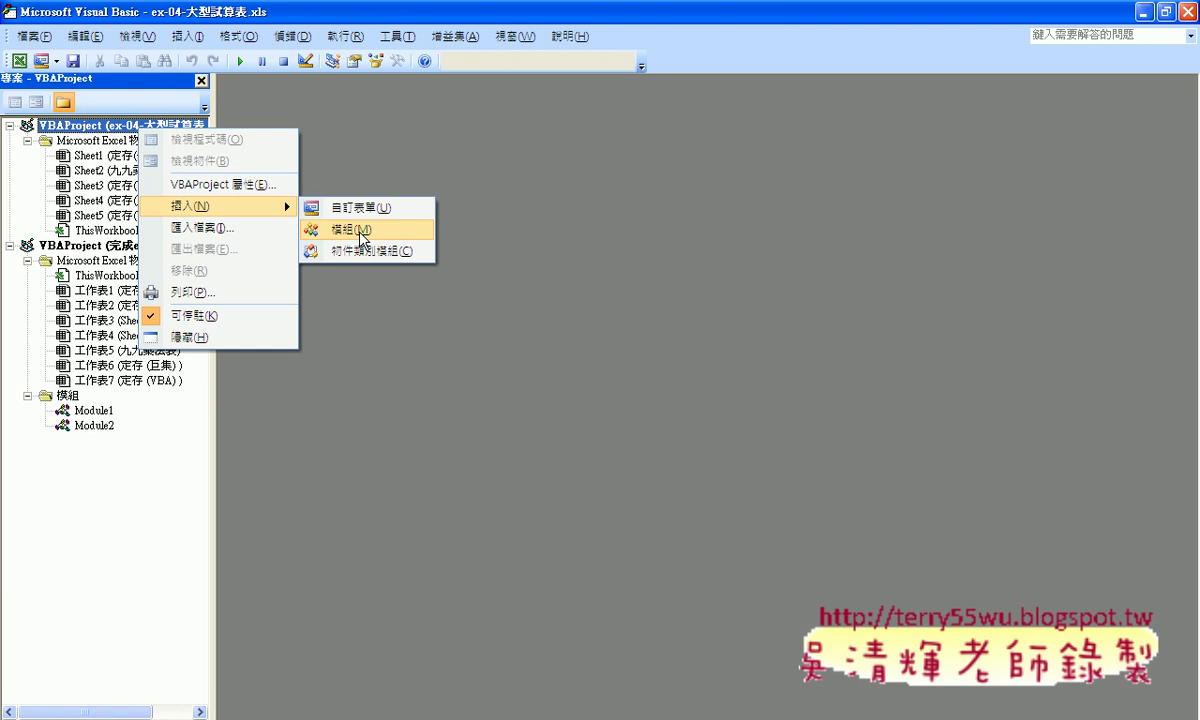
click(362, 232)
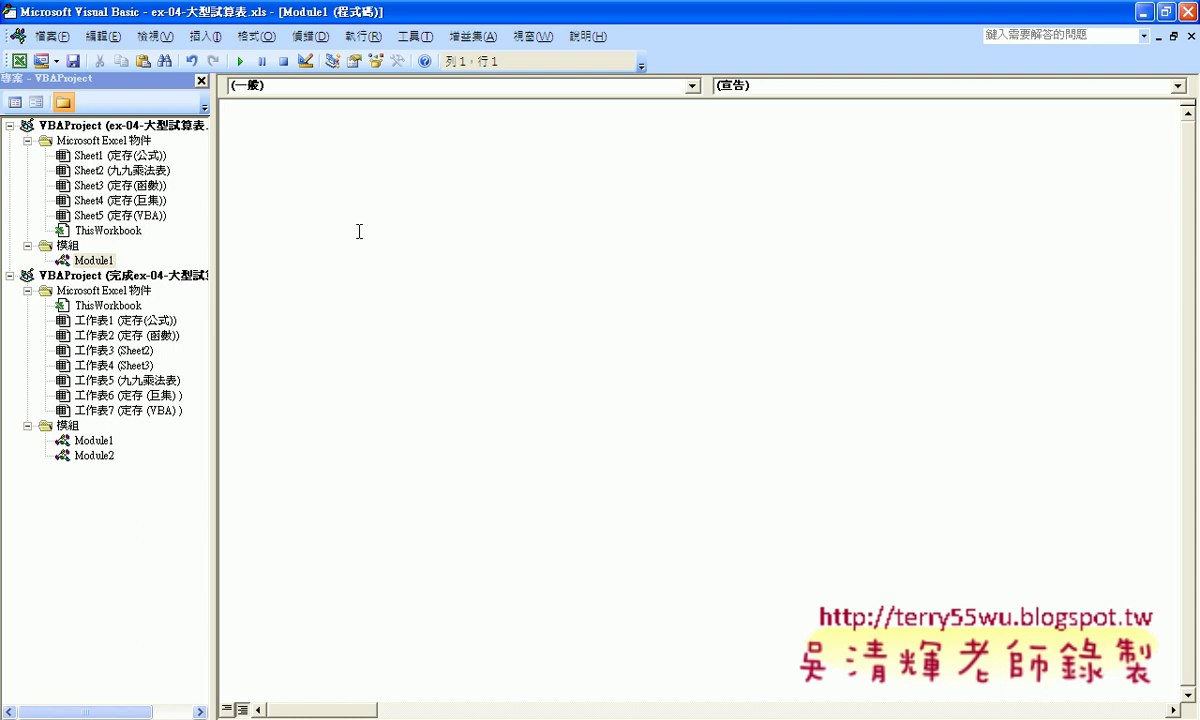
Use Insert > Procedure to create a Sub named 計算 with Public scope in Module1.
click(204, 36)
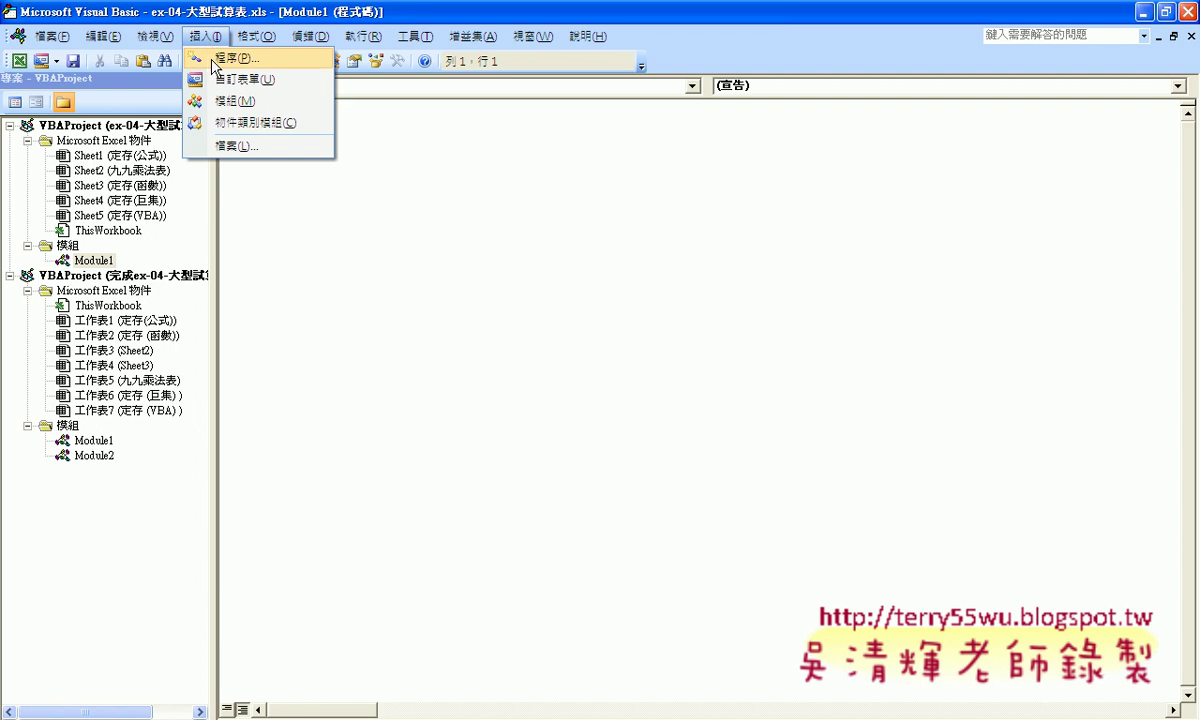
click(211, 60)
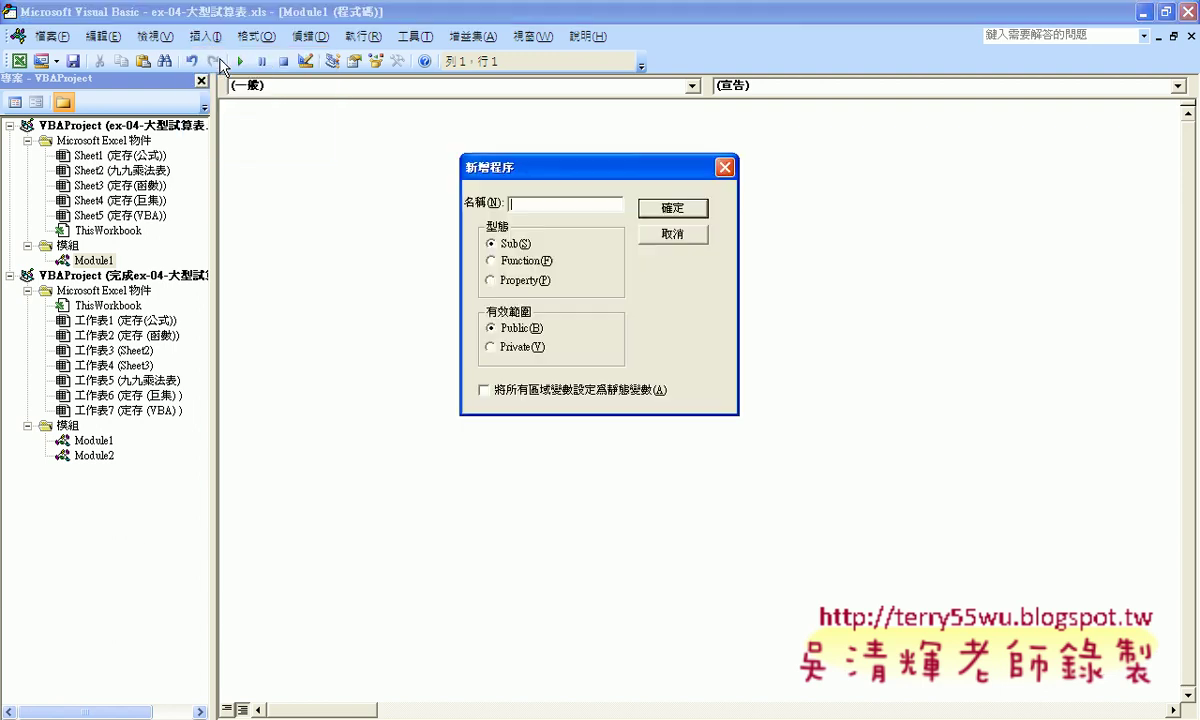
click(492, 243)
click(518, 208)
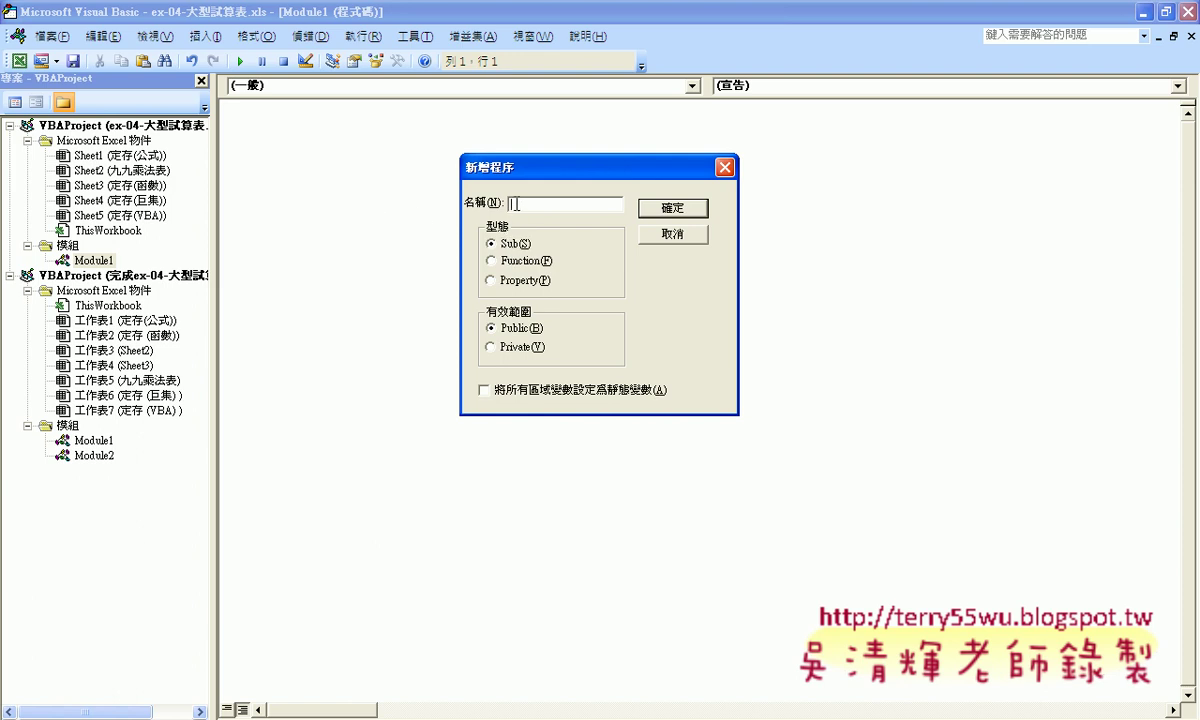
text(ㄐ)
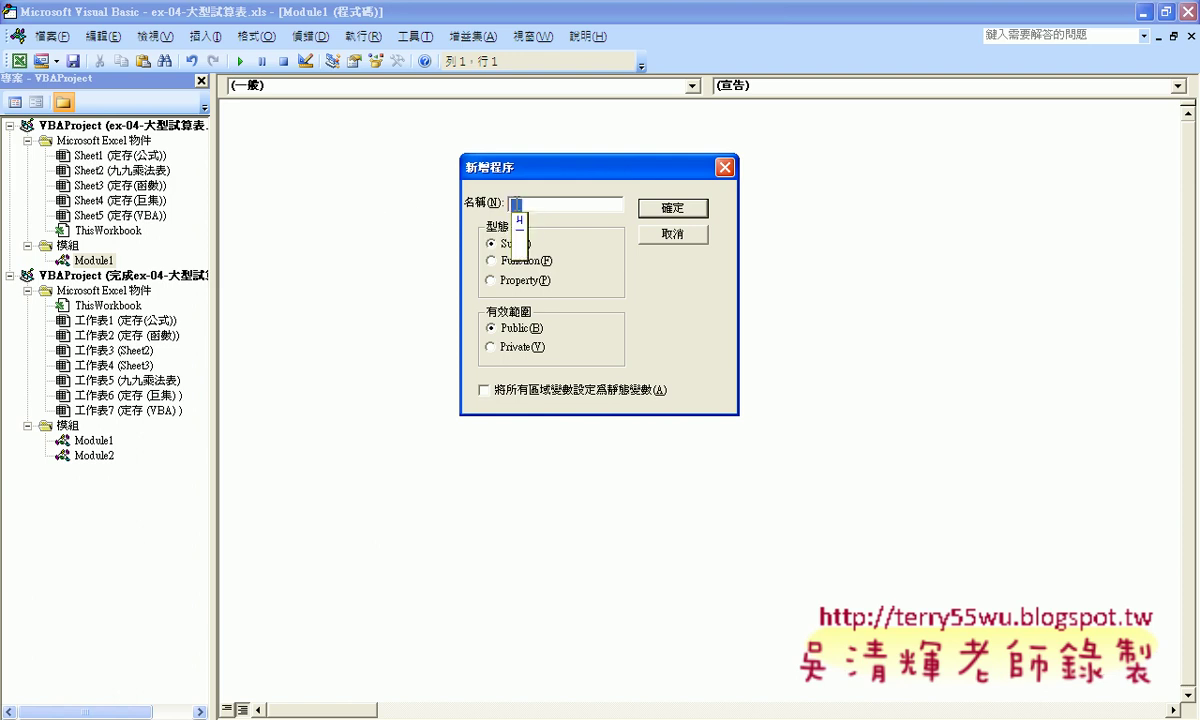
text(獎)
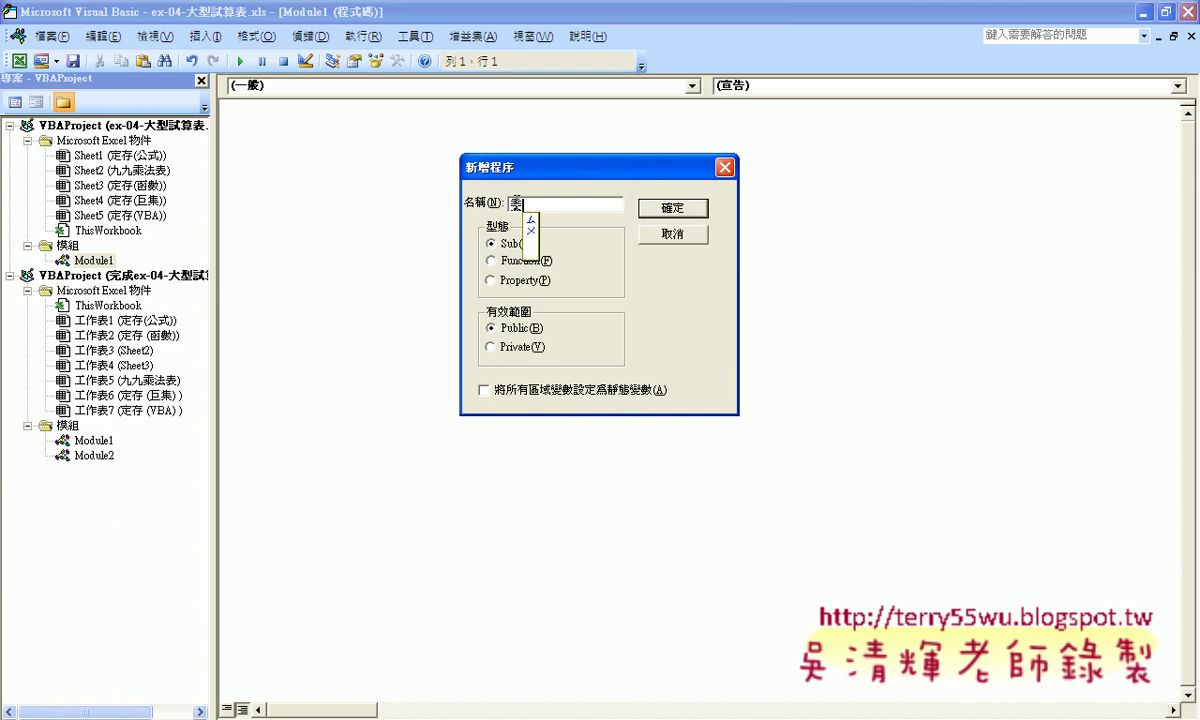
text(算)
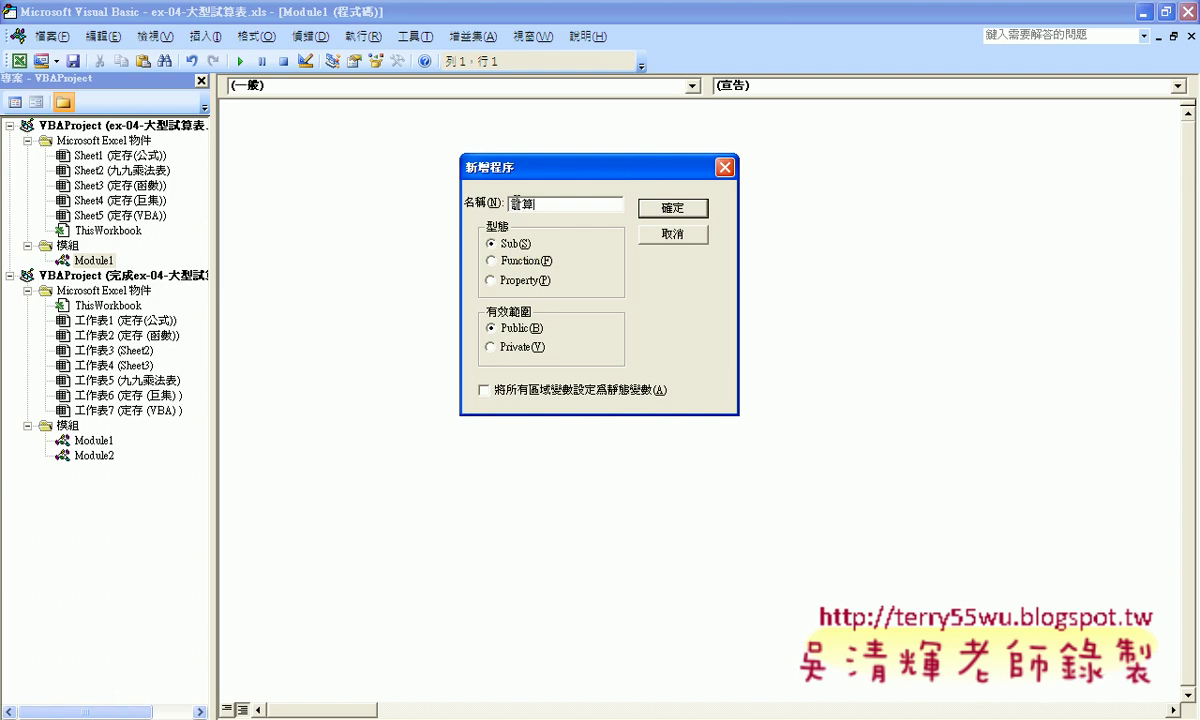
click(658, 208)
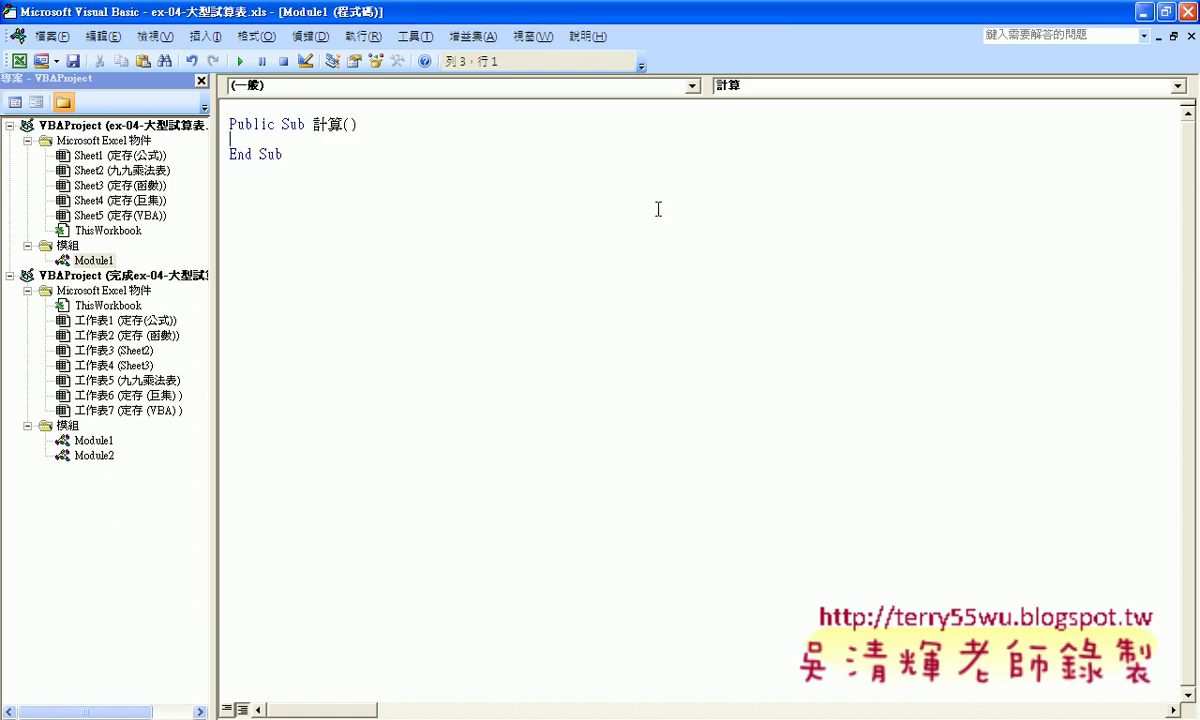